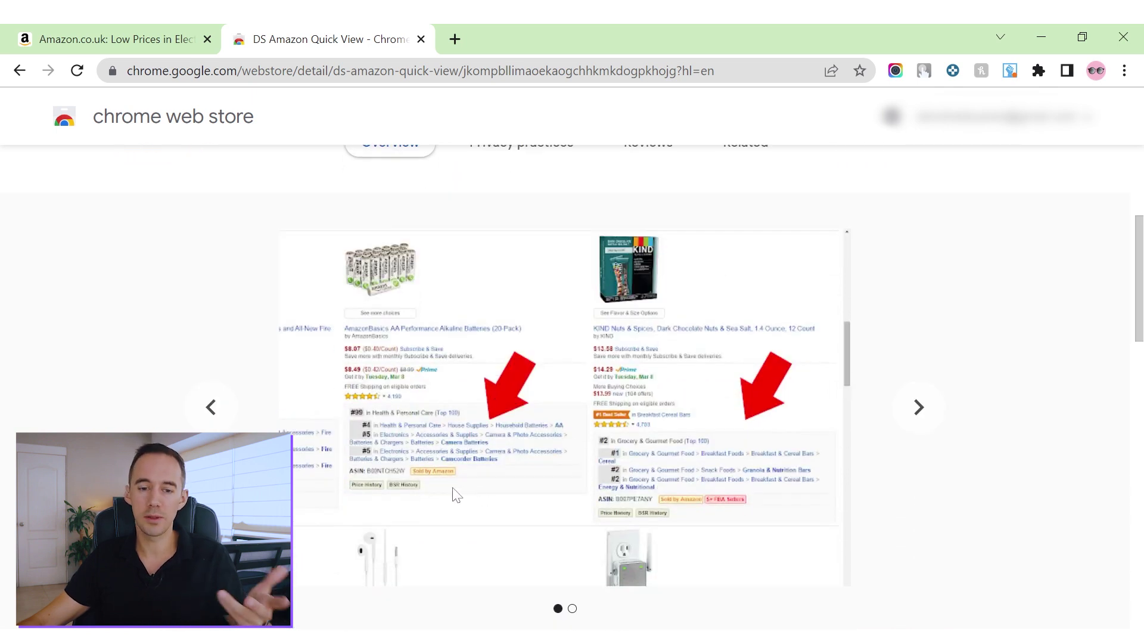
# Switch to the Amazon.co.uk page and search the store for "burt's bees mama"
pyautogui.scroll(3, 456, 495)
pyautogui.click(131, 31)
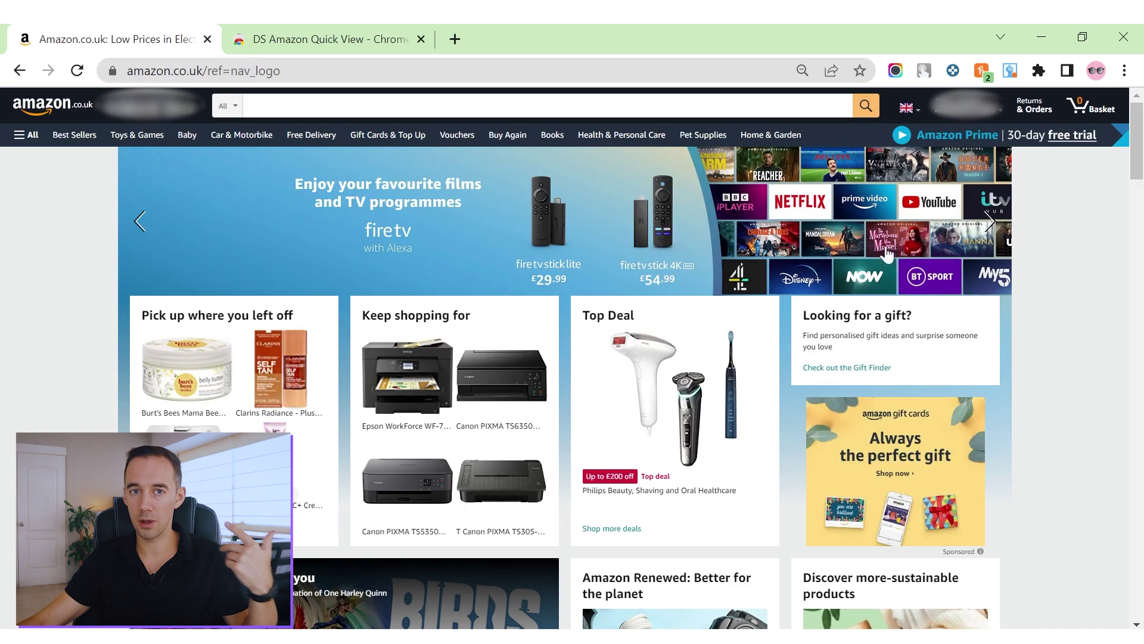
pyautogui.moveTo(902, 119)
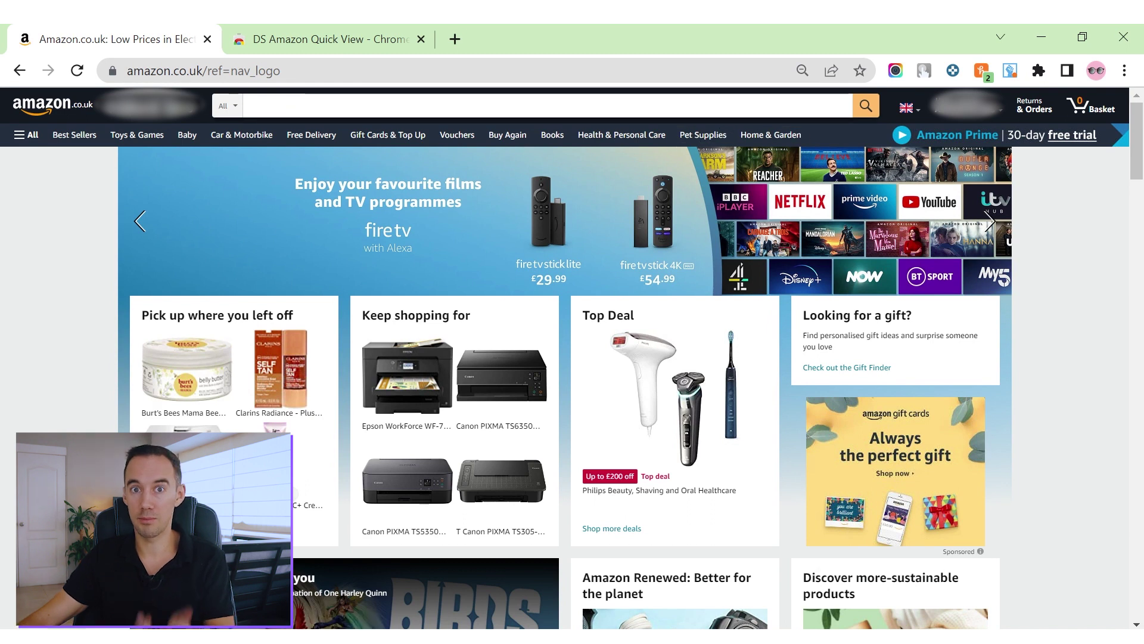
pyautogui.click(547, 106)
pyautogui.write("burt's bees mama")
pyautogui.press('Return')
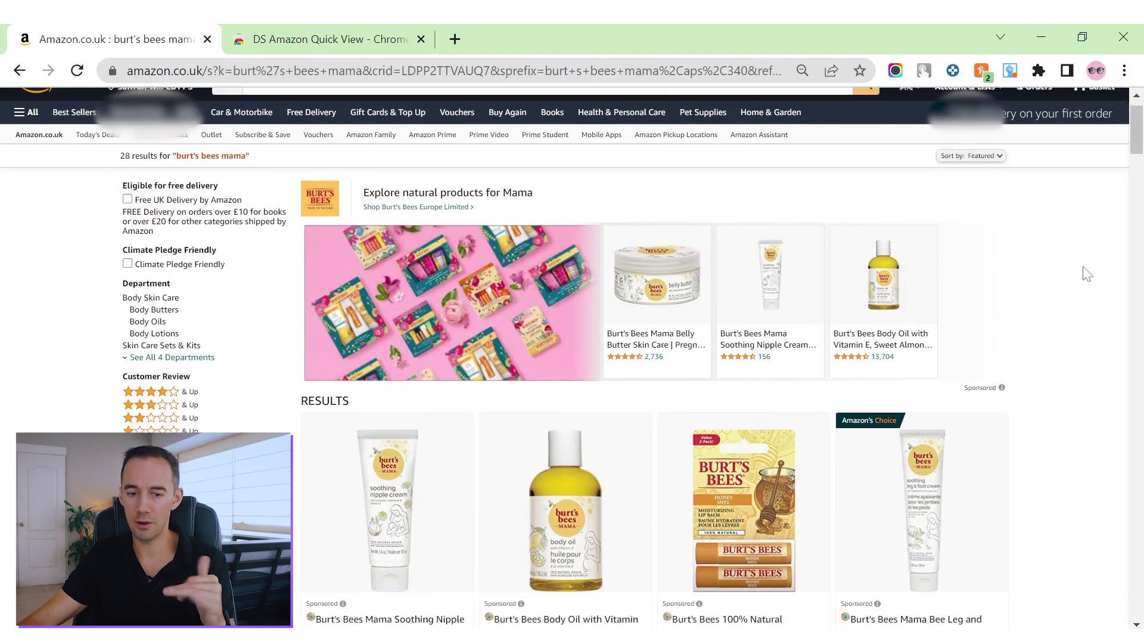
# Open the Burt's Bees Mama Bee Belly 6, 5 Ounce Body Butter listing separately from the results and inspect its price history chart
pyautogui.scroll(-5, 1087, 274)
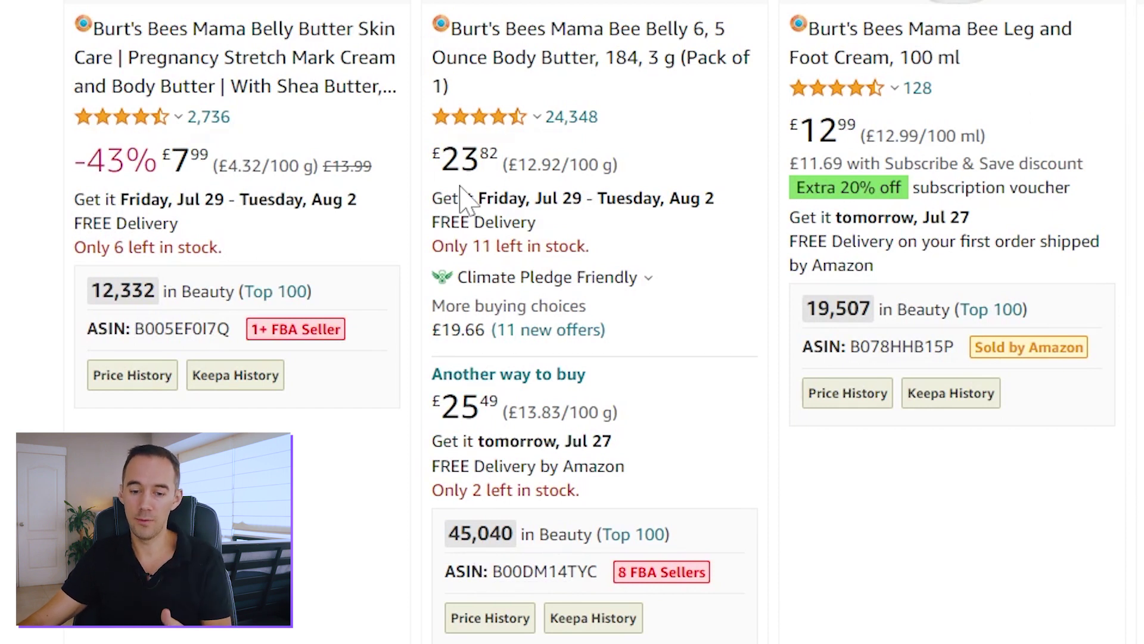
pyautogui.rightClick(528, 62)
pyautogui.click(563, 84)
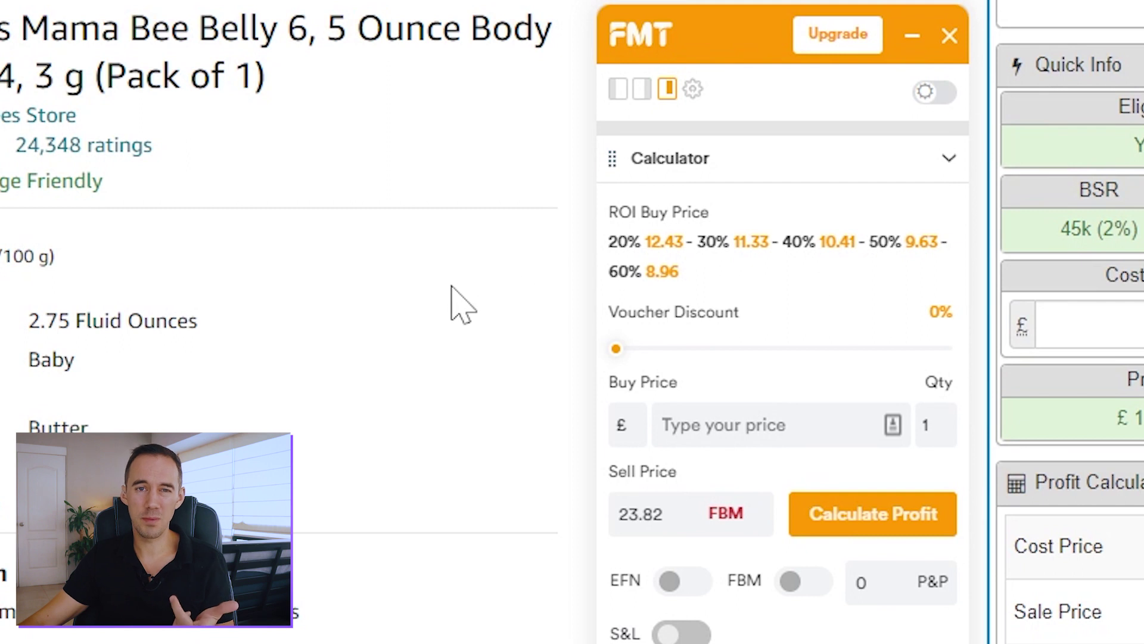
pyautogui.scroll(-8, 459, 316)
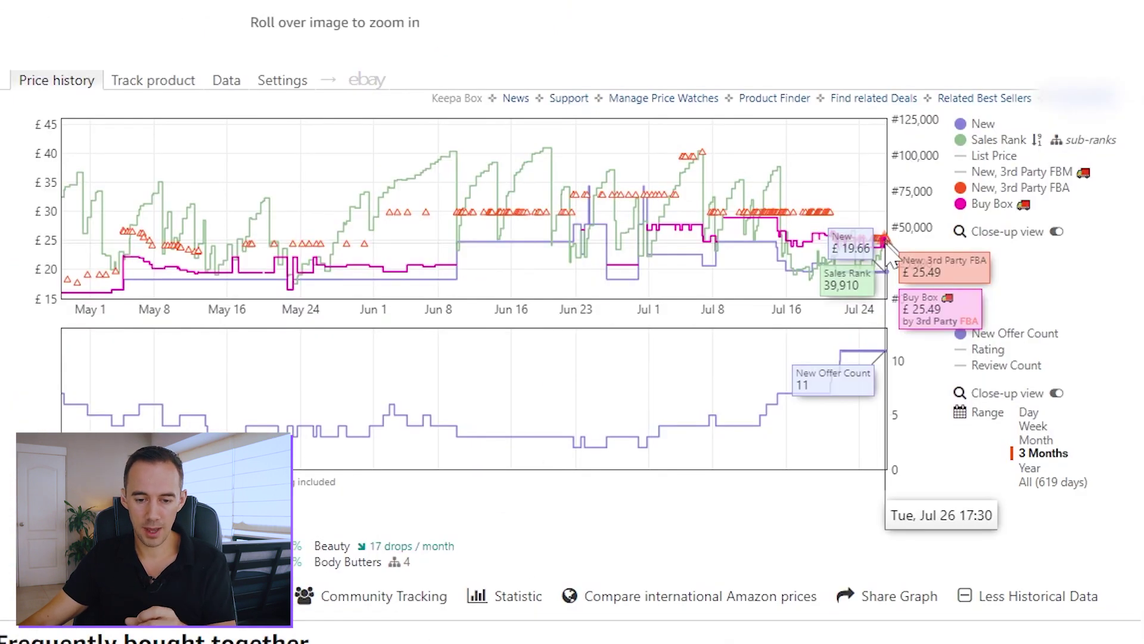
pyautogui.moveTo(1003, 210)
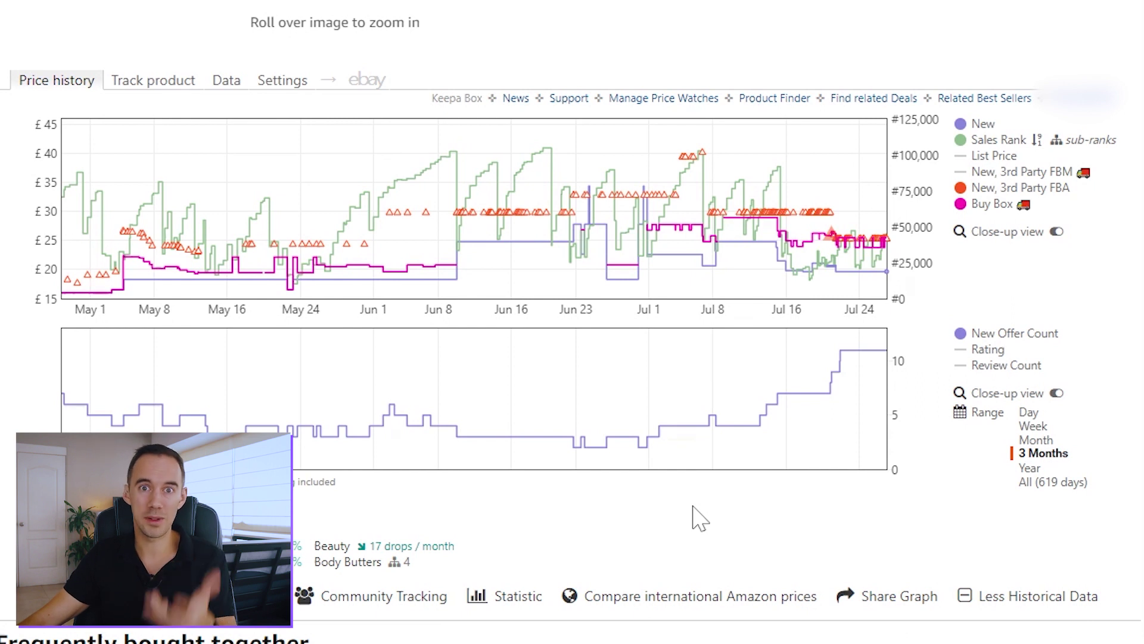
# Search Google for the full product title of the Burt's Bees body butter listing
pyautogui.scroll(10, 742, 524)
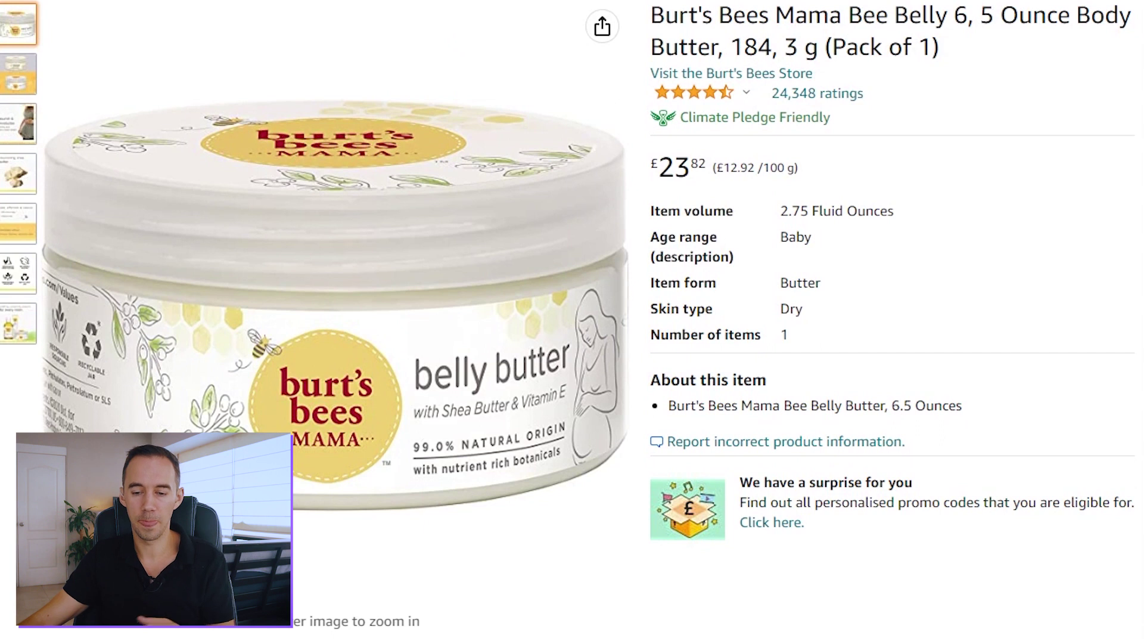
pyautogui.tripleClick(843, 37)
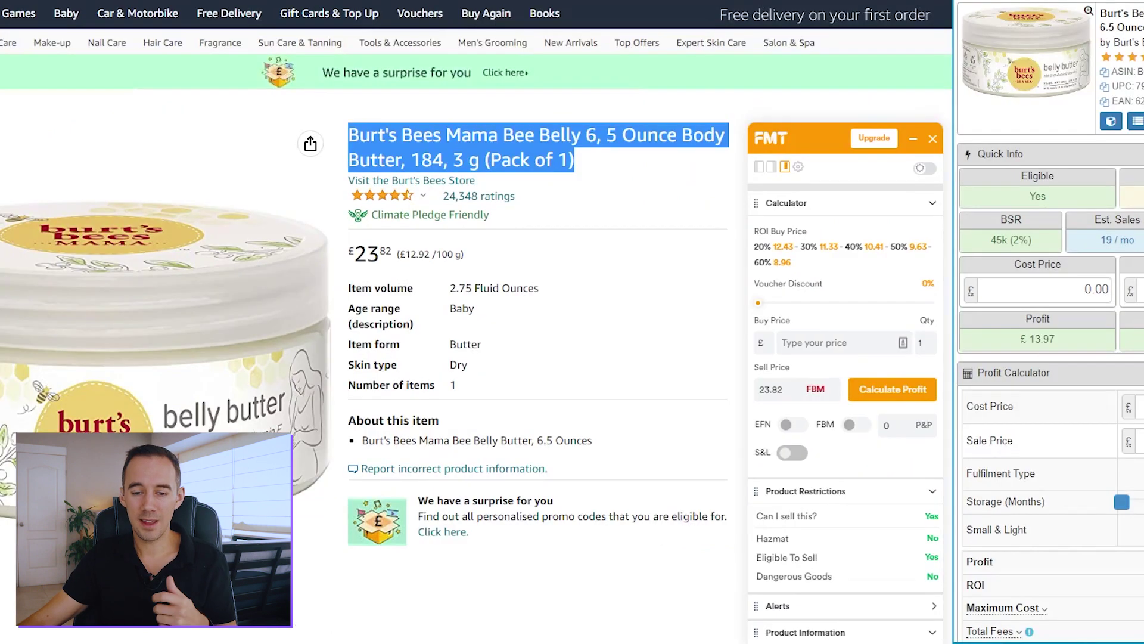
pyautogui.rightClick(843, 37)
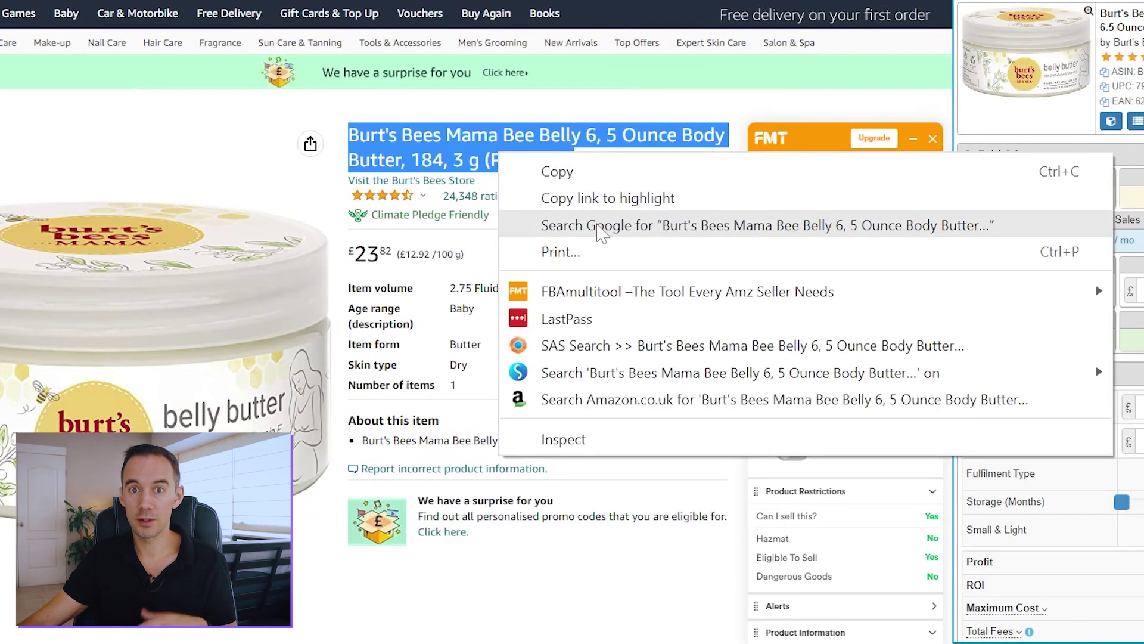
pyautogui.click(601, 227)
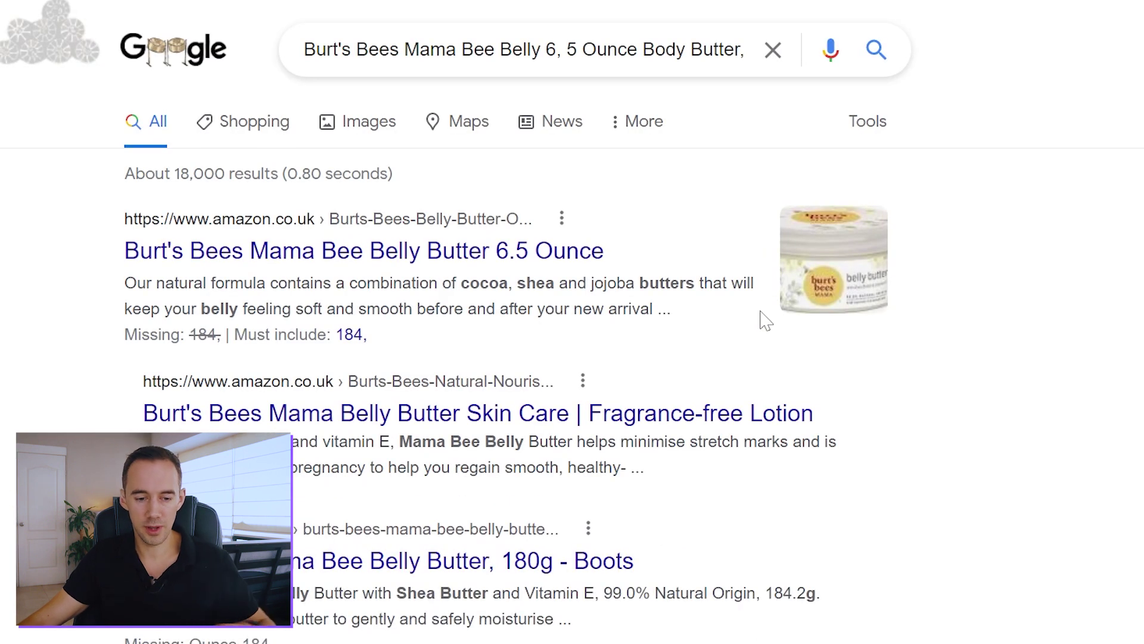
# Open the burtsbees.co.uk result for Mama Bee Belly Butter 185g and review its discount offer and price
pyautogui.scroll(-5, 783, 336)
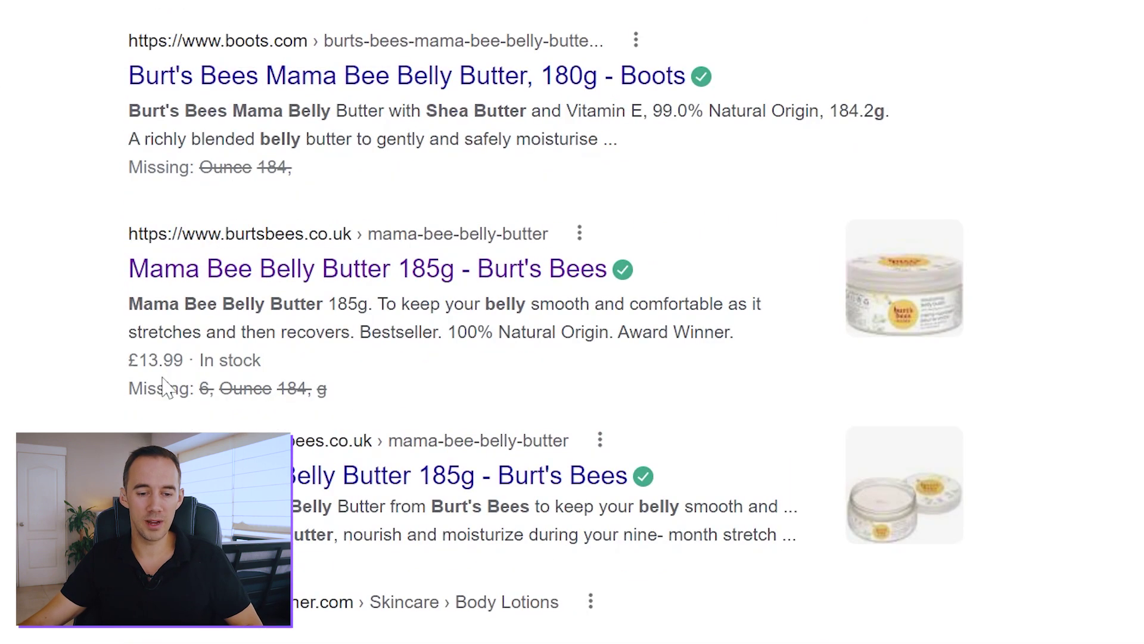
pyautogui.rightClick(364, 268)
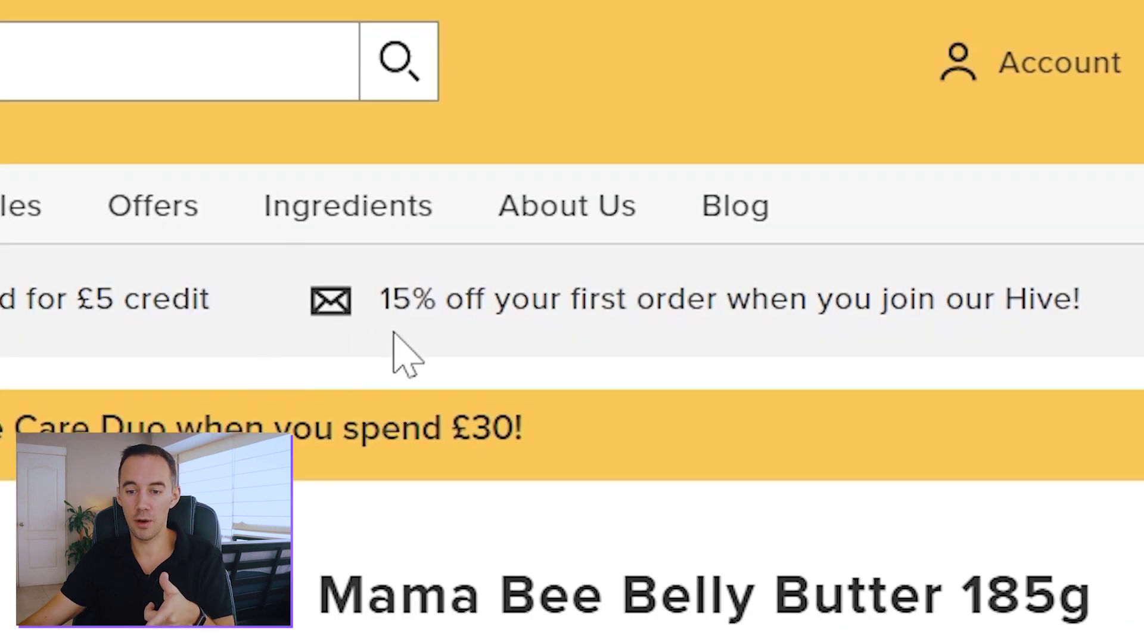
pyautogui.scroll(-2, 1069, 389)
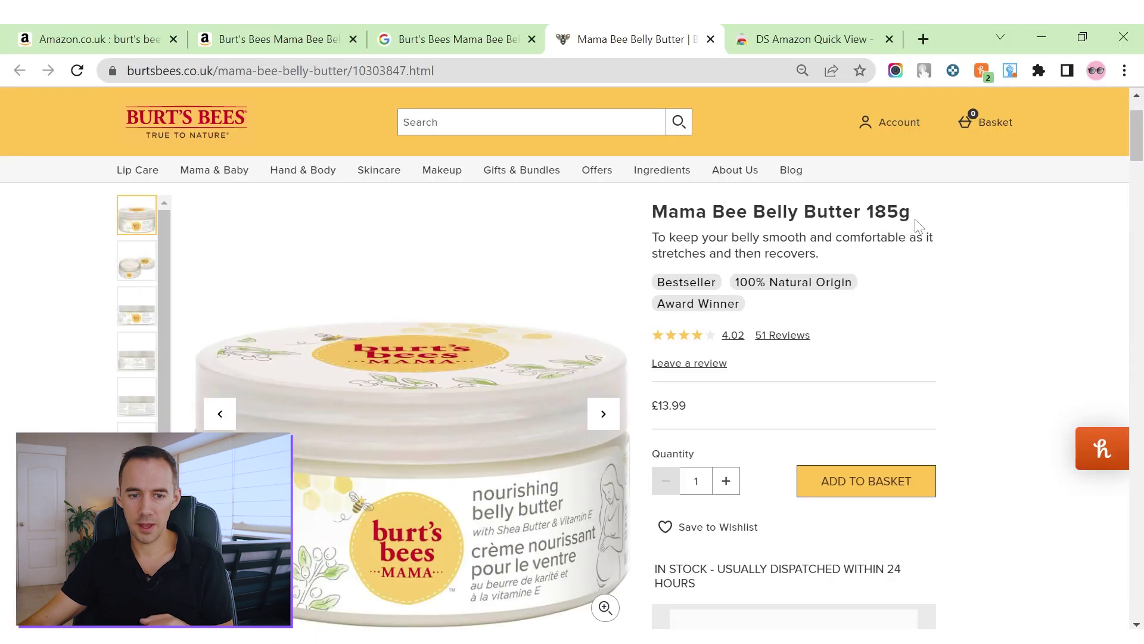
# Compare the size details on the Amazon belly butter listing with the Burt's Bees product page
pyautogui.click(299, 27)
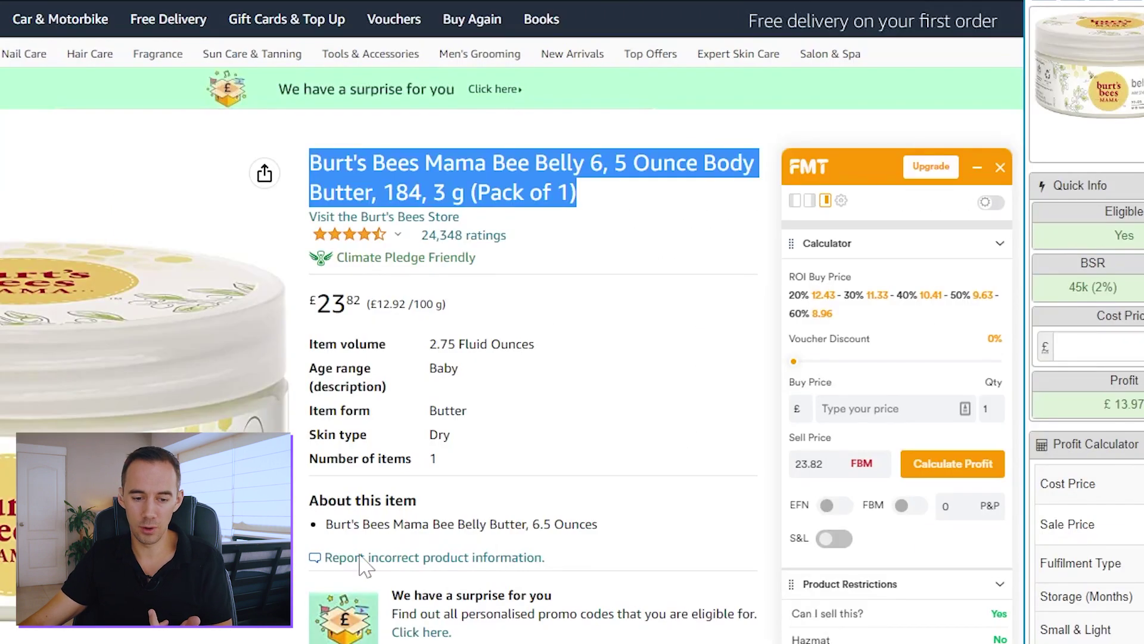
pyautogui.moveTo(143, 518)
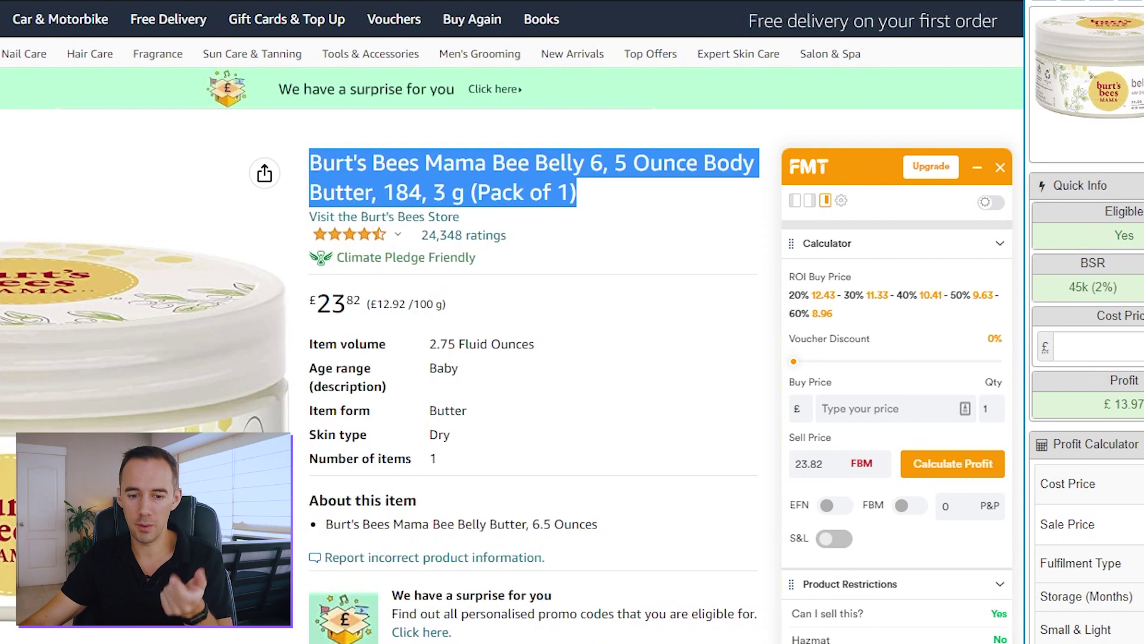
pyautogui.hotkey('ctrl', 'Tab')
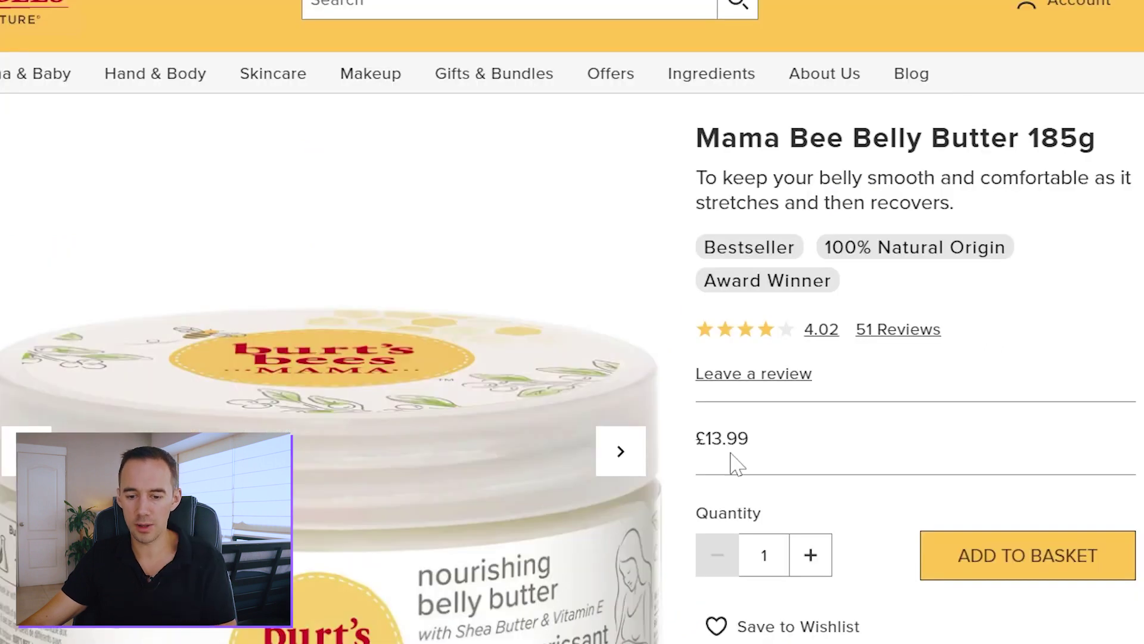
# Open the Calculator and work out 13.99 minus a 15% discount
pyautogui.press('XF86Calculator')
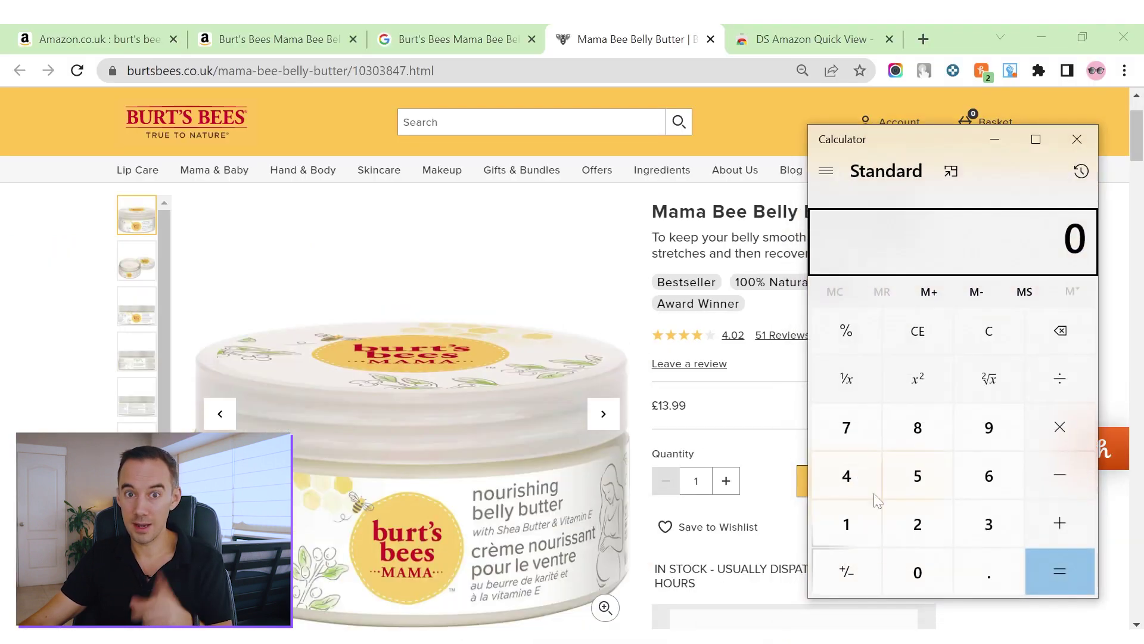
pyautogui.click(856, 531)
pyautogui.click(989, 525)
pyautogui.click(989, 571)
pyautogui.click(979, 435)
pyautogui.click(977, 438)
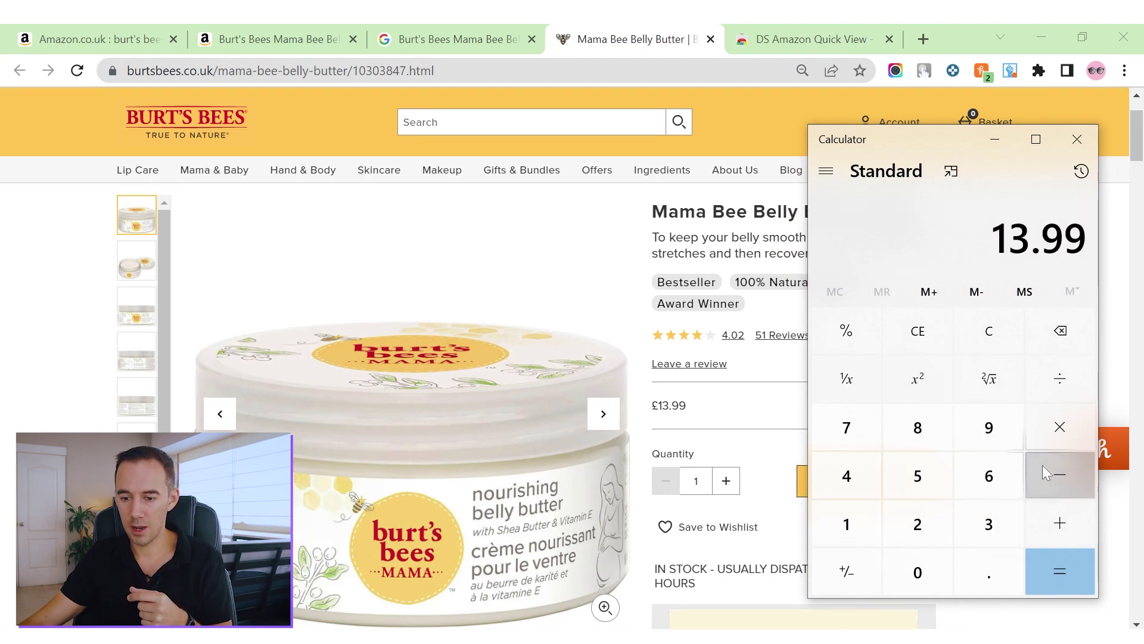
pyautogui.click(1044, 467)
pyautogui.write('15')
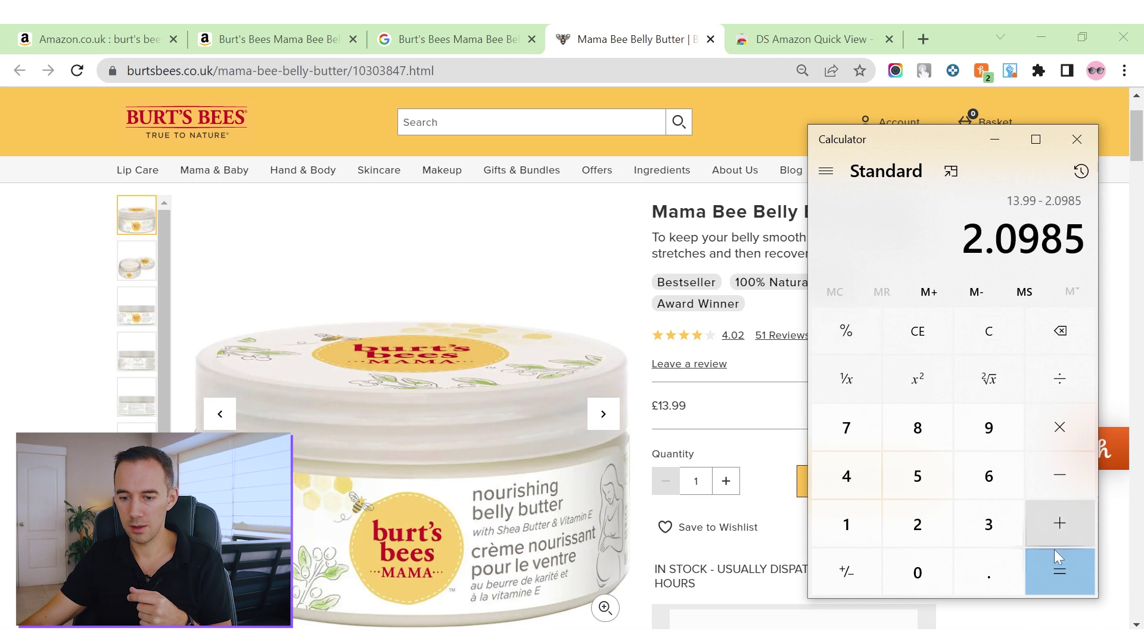
pyautogui.click(1056, 559)
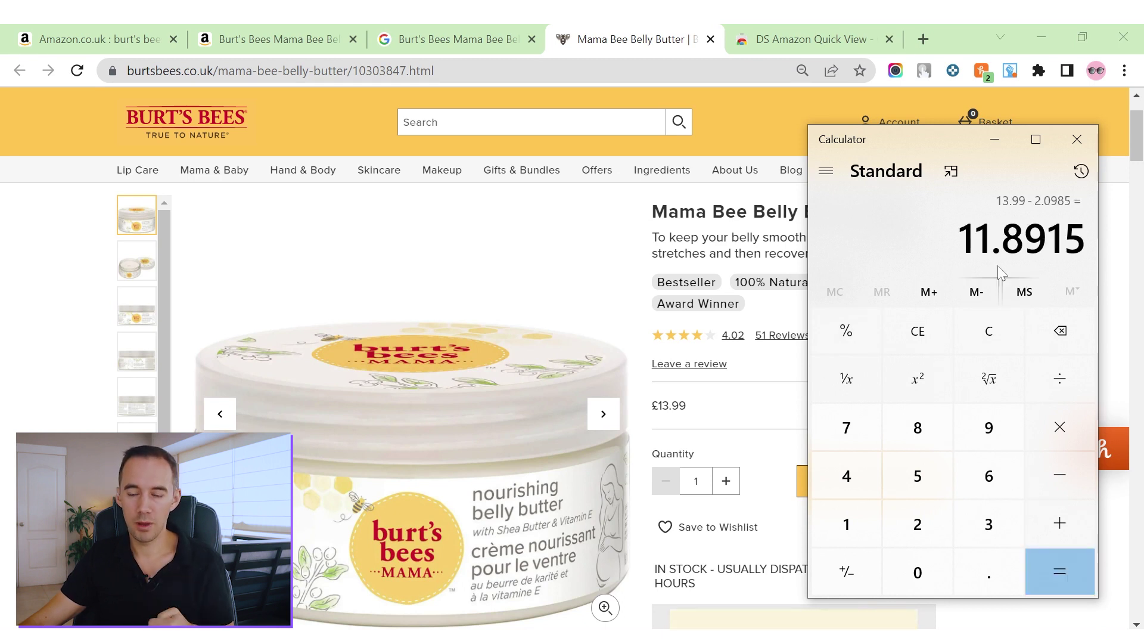
# On the Amazon belly butter listing, set the FMT calculator's buy price to £11.89 and calculate the profit
pyautogui.click(298, 35)
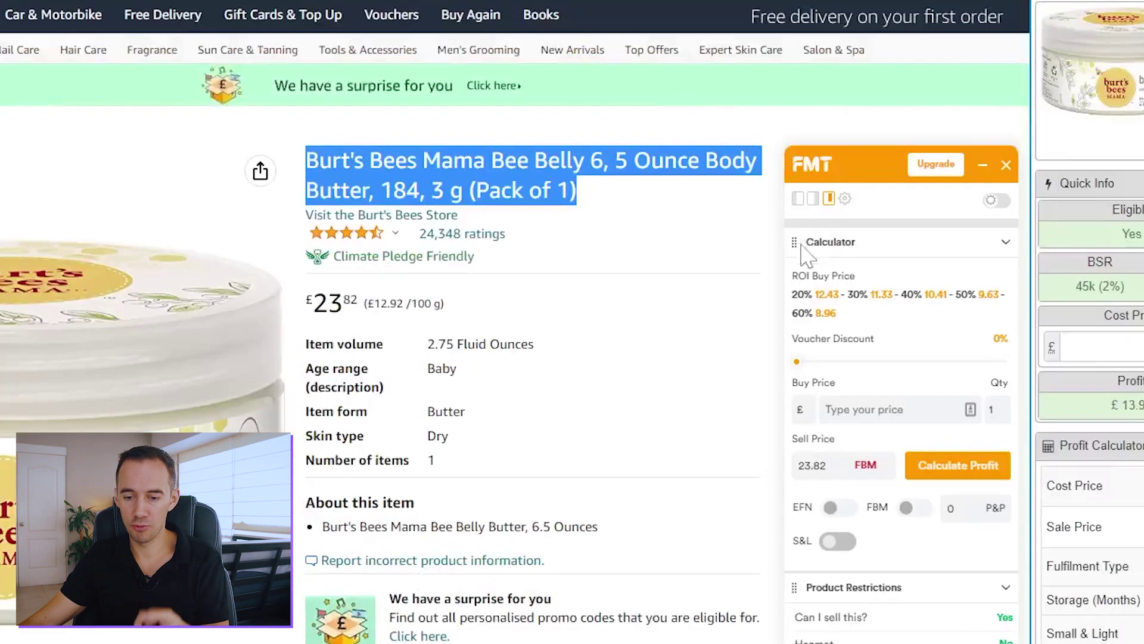
pyautogui.click(601, 286)
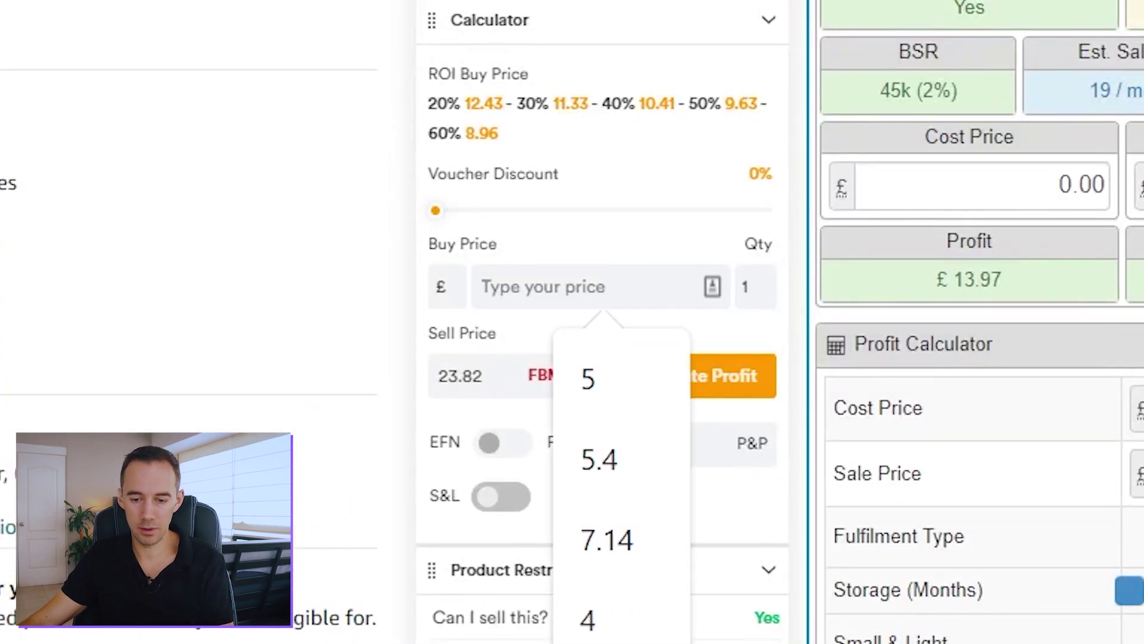
pyautogui.write('11.89')
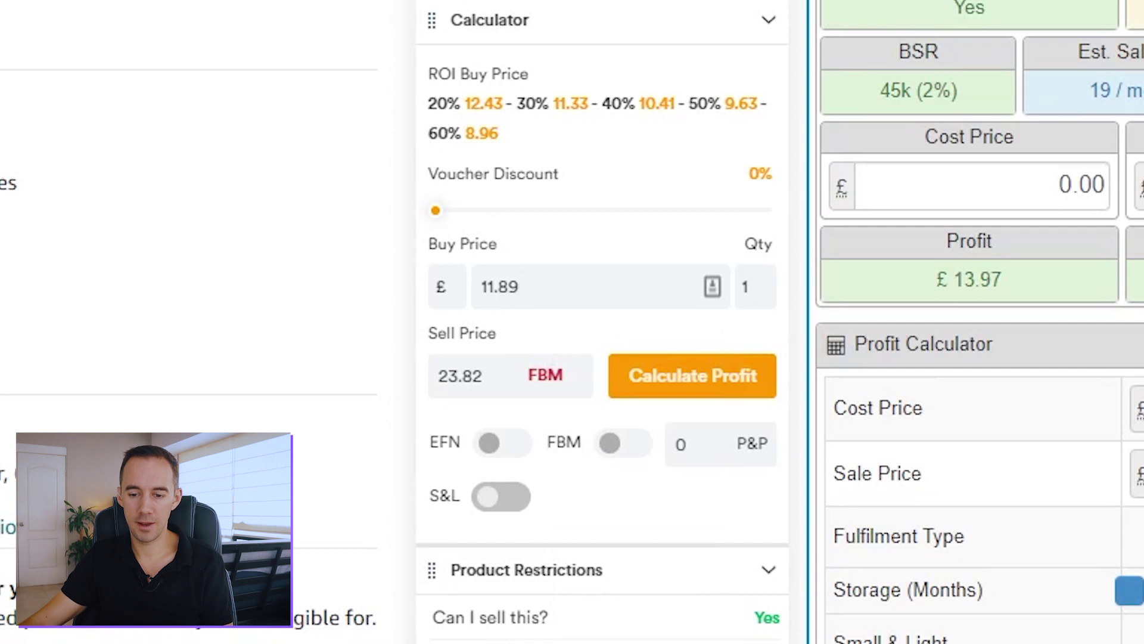
pyautogui.click(662, 375)
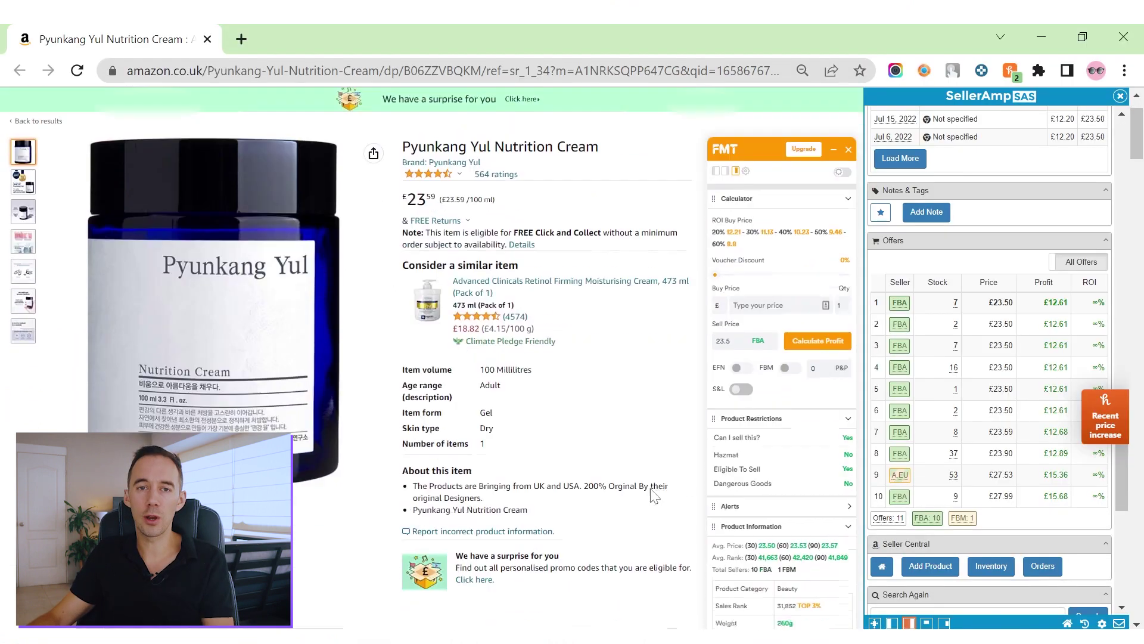
# Examine the Pyunkang Yul Nutrition Cream's price history and the stock levels of its competing seller offers
pyautogui.scroll(-6, 654, 494)
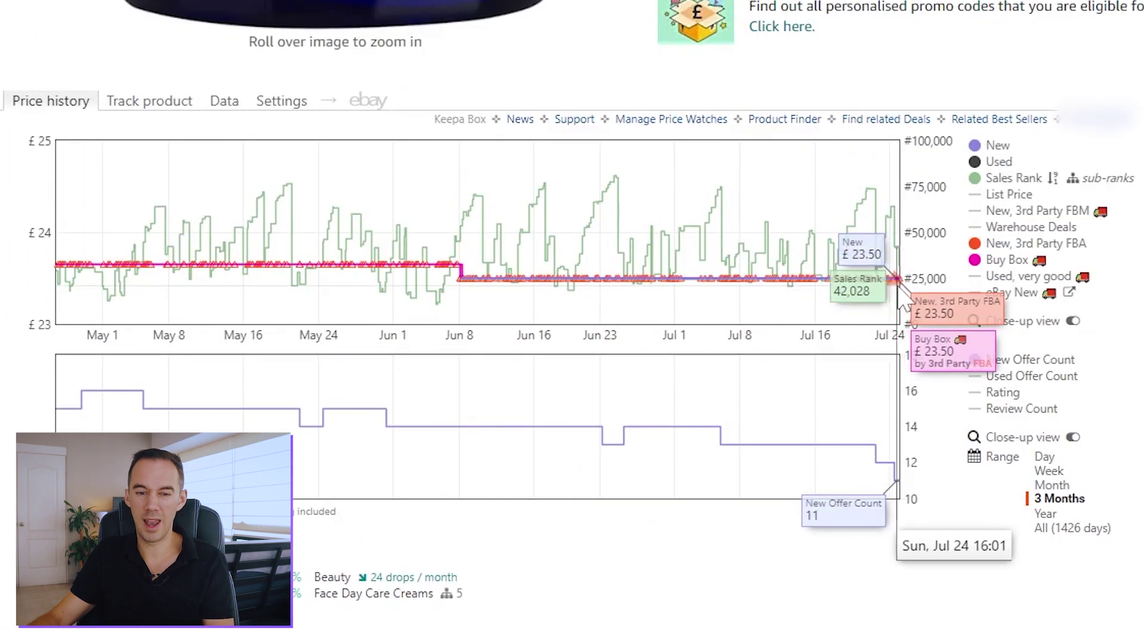
pyautogui.moveTo(983, 269)
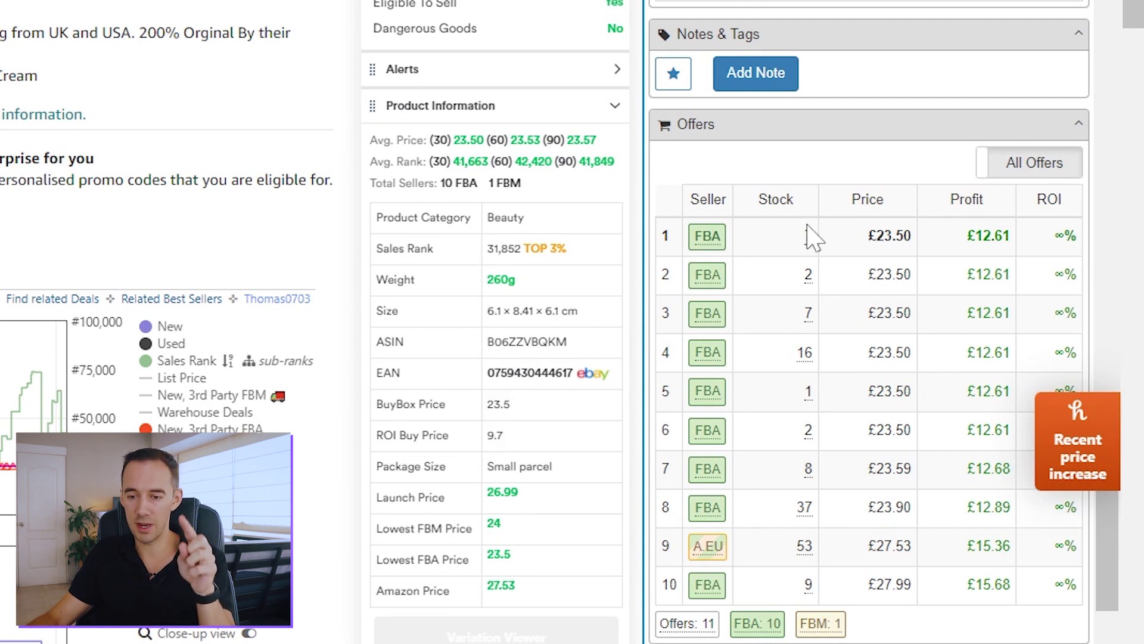
pyautogui.moveTo(714, 236)
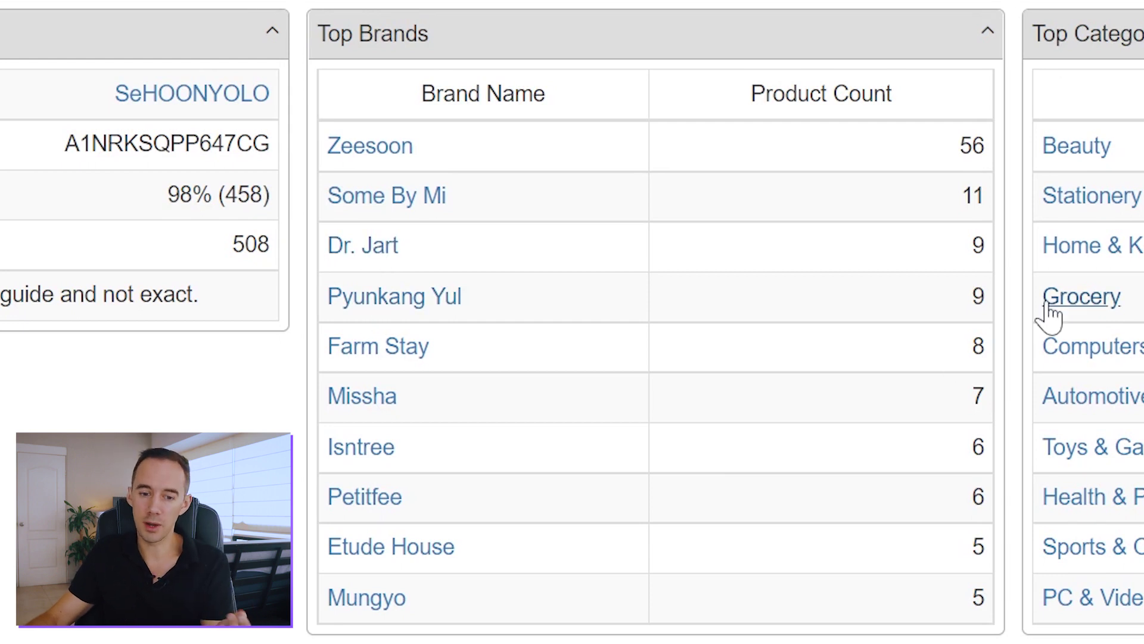
# Browse the seller's storefront products in SellerAmp and open the Beauty of Joseon, Ginseng Essence Water 150ml item
pyautogui.scroll(-10, 830, 472)
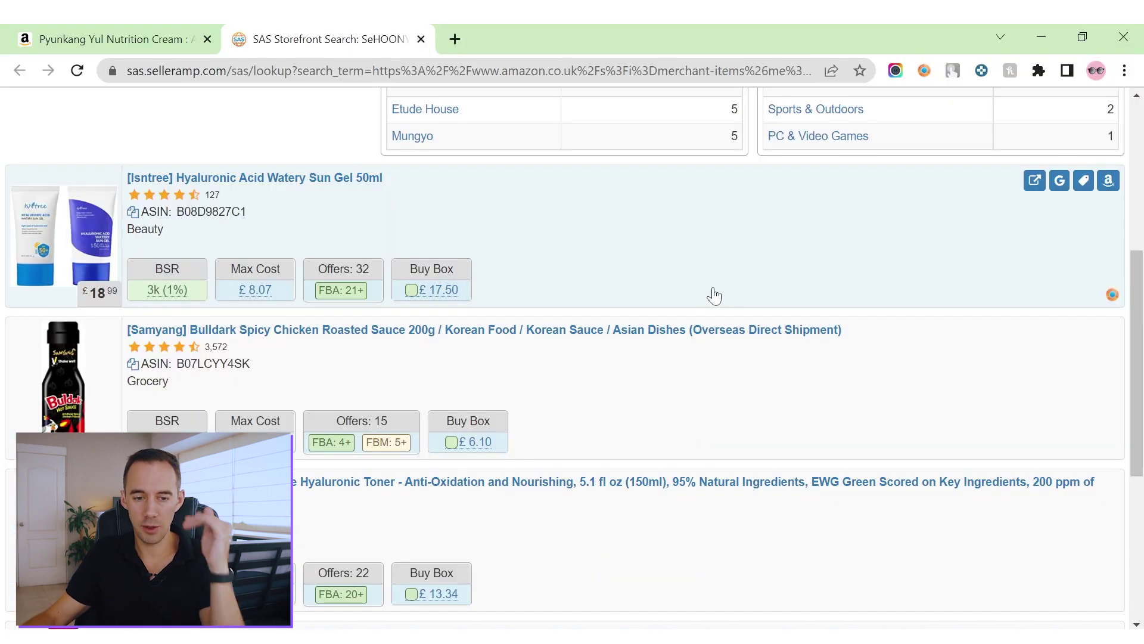
pyautogui.scroll(-2, 714, 295)
pyautogui.scroll(2, 714, 295)
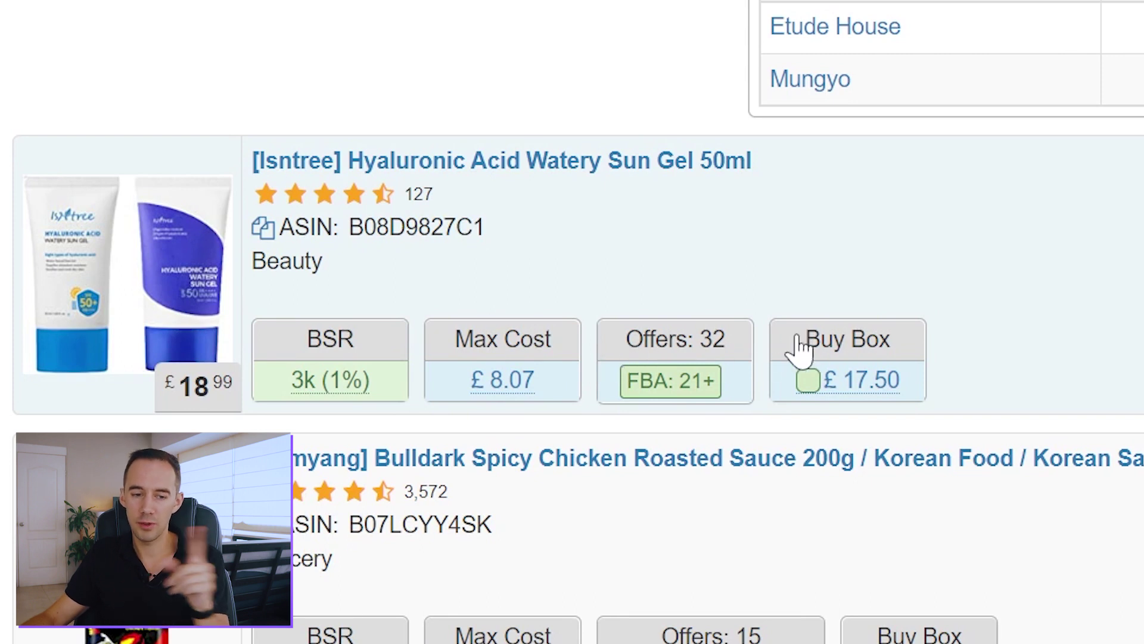
pyautogui.moveTo(170, 399)
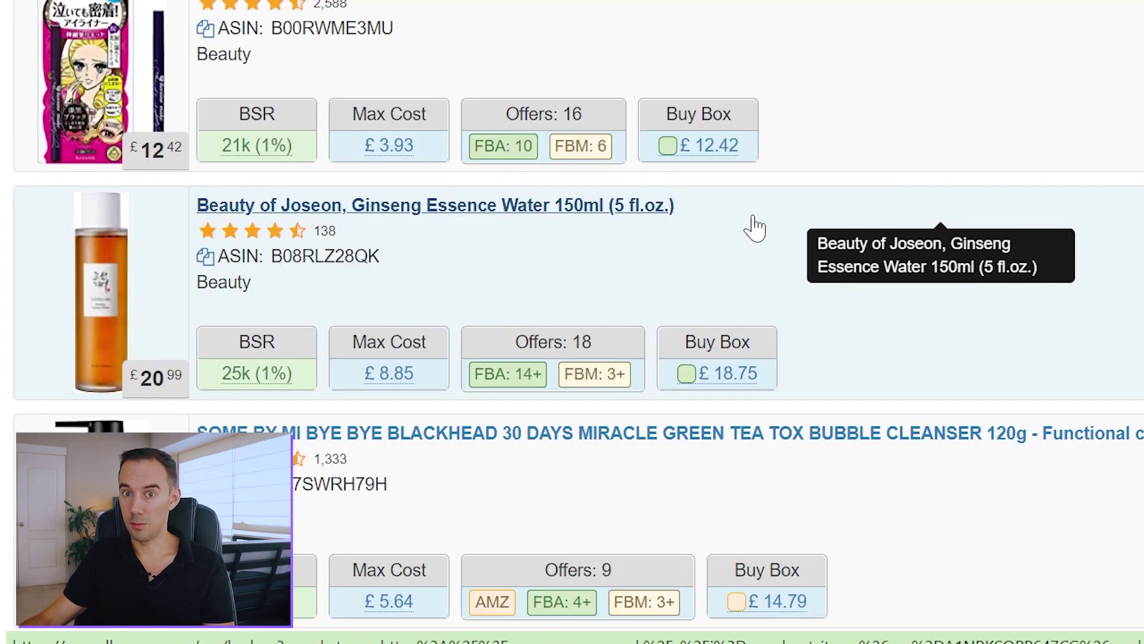
pyautogui.click(761, 225)
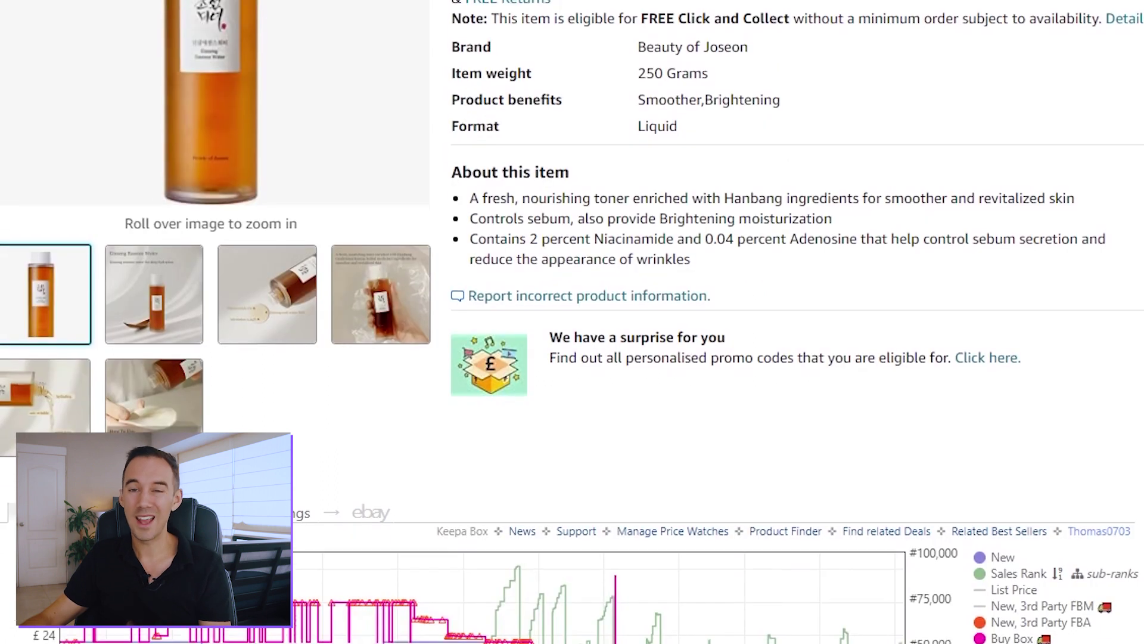
# Examine the Ginseng Essence Water's price history, sales rank and offer count, along with its selling eligibility
pyautogui.scroll(-6, 994, 232)
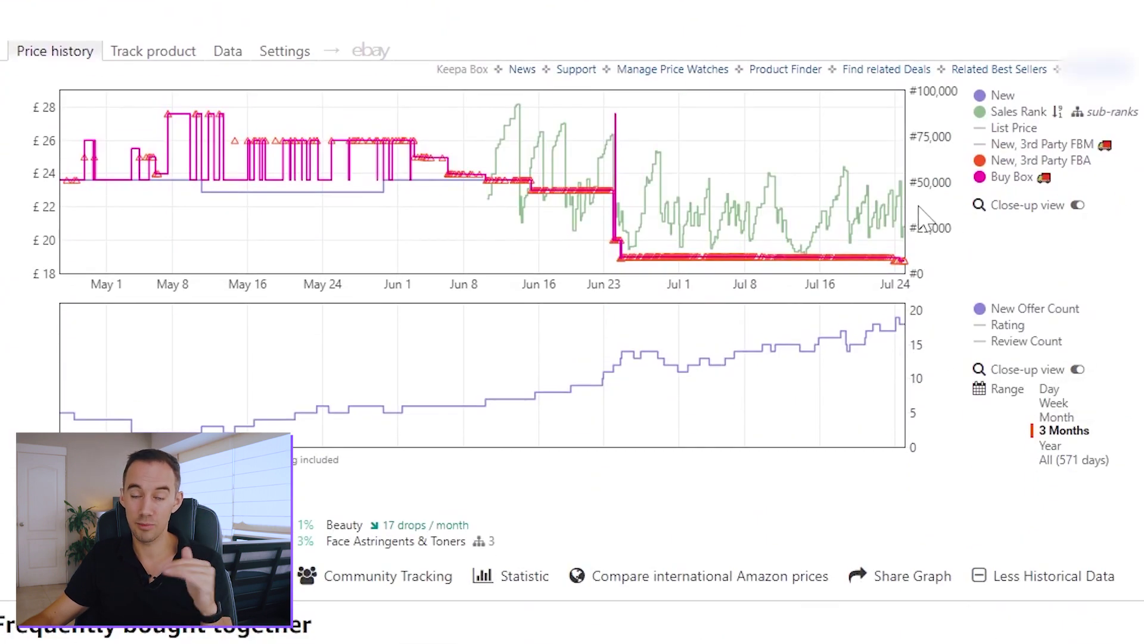
pyautogui.moveTo(910, 206)
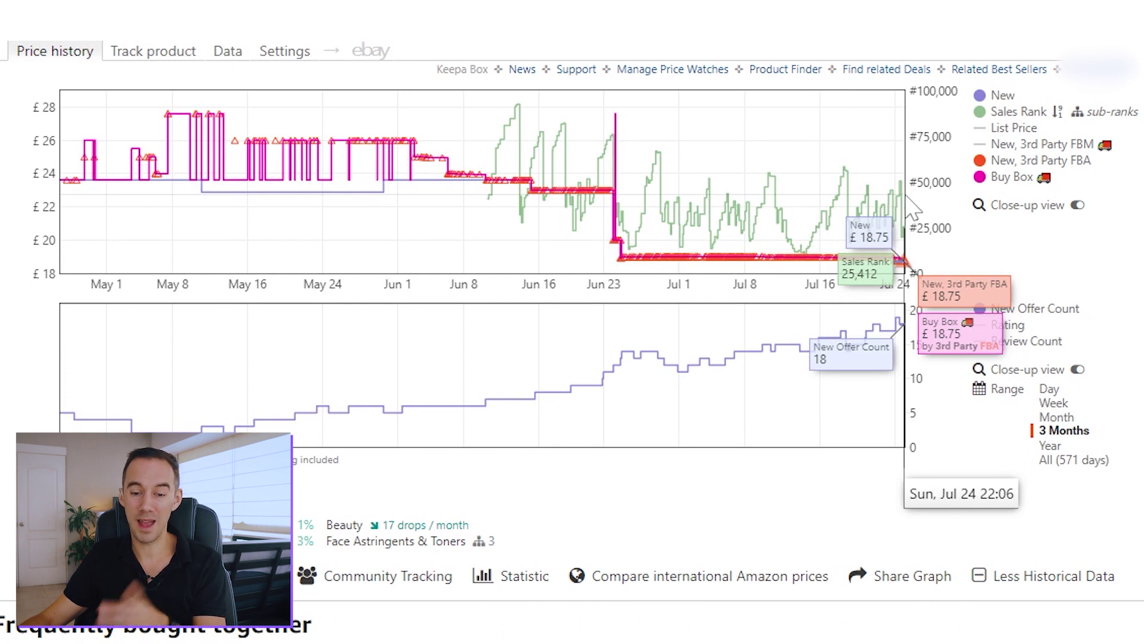
pyautogui.moveTo(998, 180)
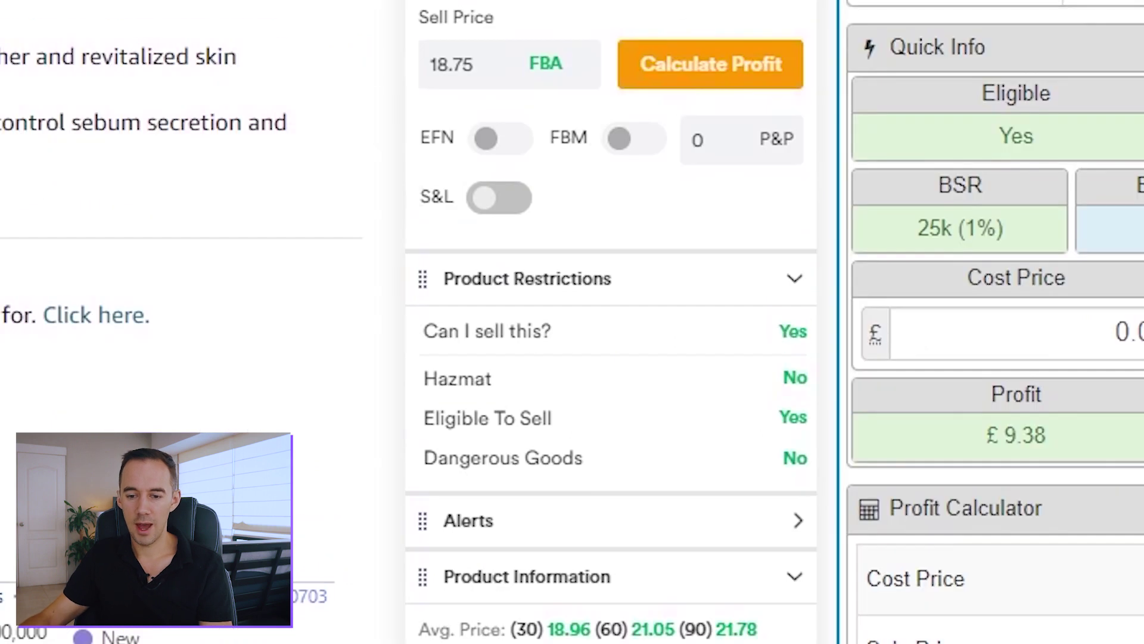
# Check the Stylevana listing for the Ginseng Essence Water set of 10 and divide 90.49 by 10 in Calculator for the unit cost
pyautogui.scroll(5, 596, 322)
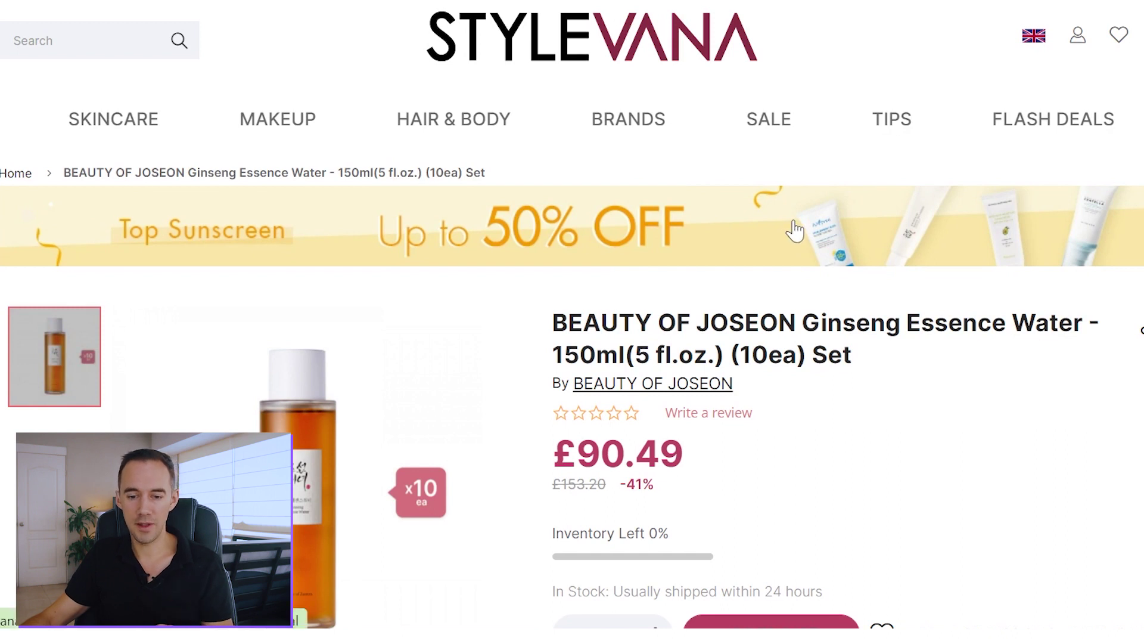
pyautogui.scroll(-2, 572, 322)
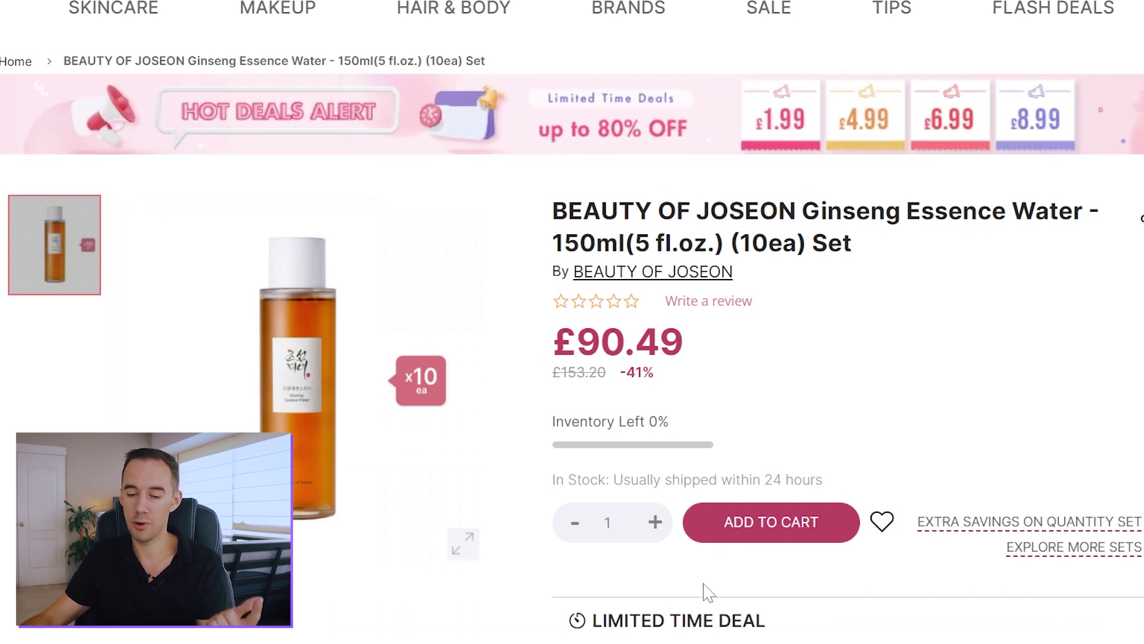
pyautogui.hotkey('alt', 'Tab')
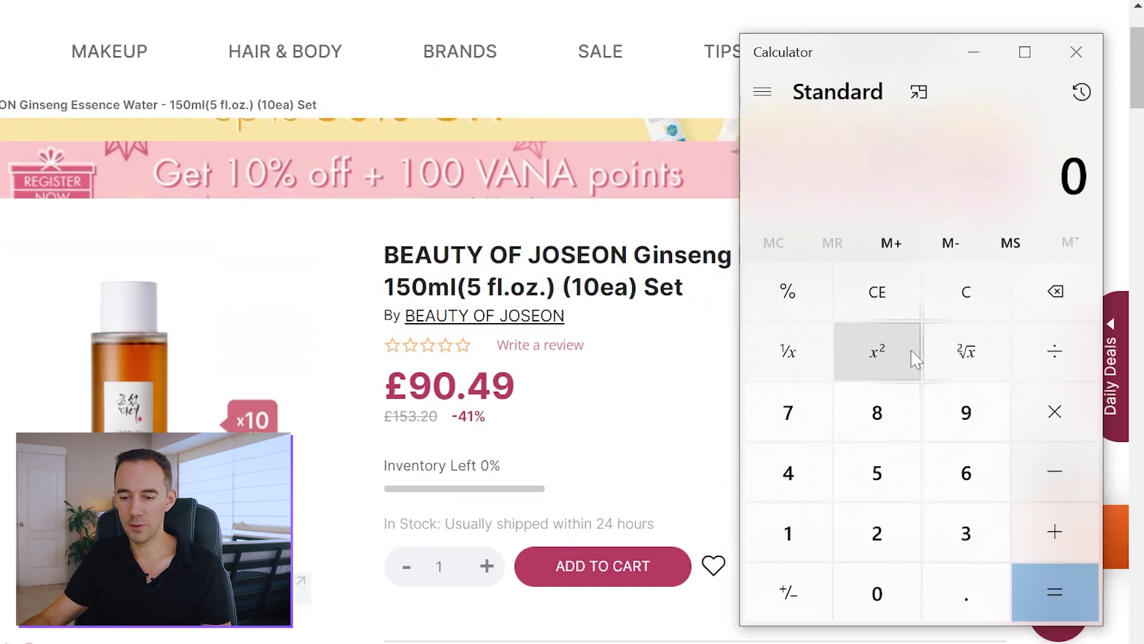
pyautogui.click(960, 410)
pyautogui.click(876, 593)
pyautogui.click(962, 593)
pyautogui.click(788, 473)
pyautogui.click(972, 417)
pyautogui.click(1046, 360)
pyautogui.click(788, 533)
pyautogui.click(876, 593)
pyautogui.click(1056, 581)
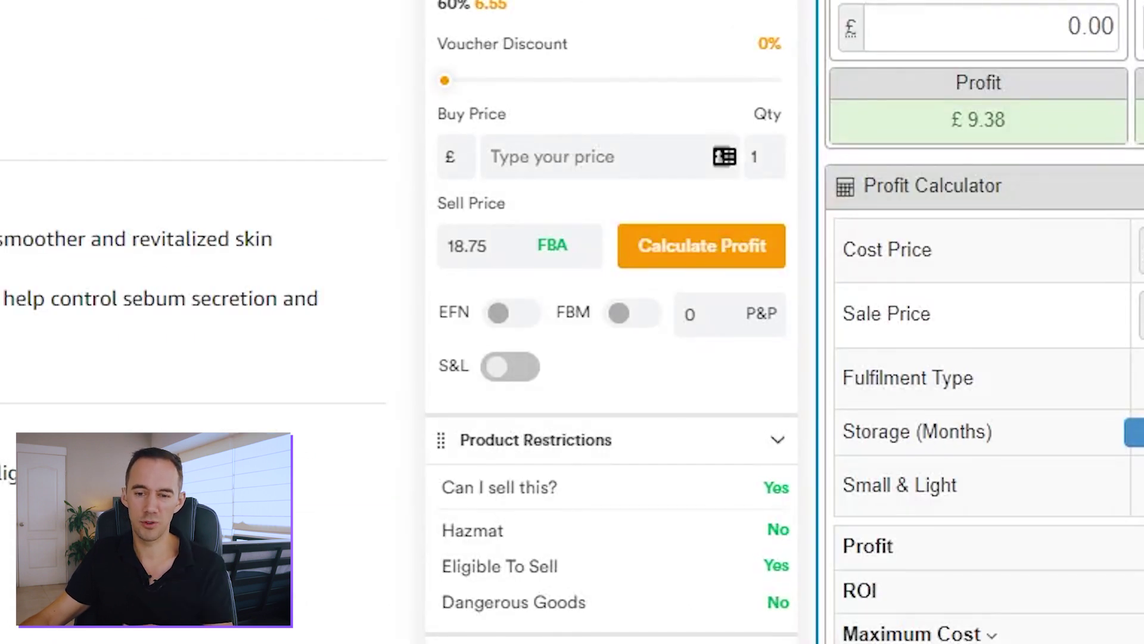
# On the Amazon Ginseng Essence Water listing, set the FMT calculator's buy price to £9.05 and calculate the profit
pyautogui.click(444, 143)
pyautogui.write('9.05')
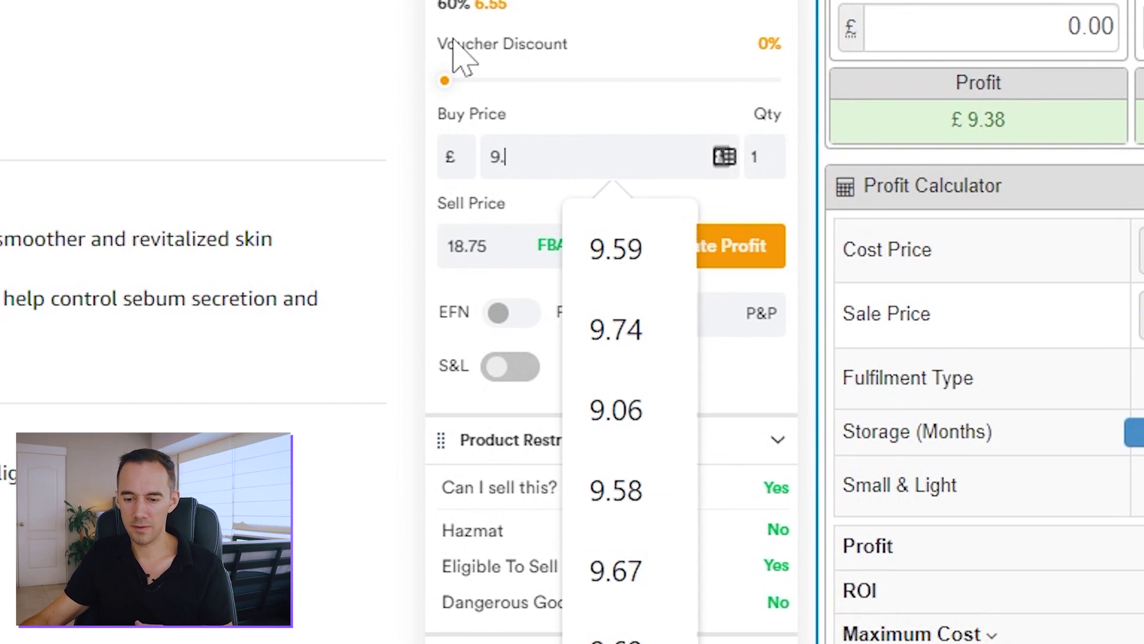
pyautogui.press('Return')
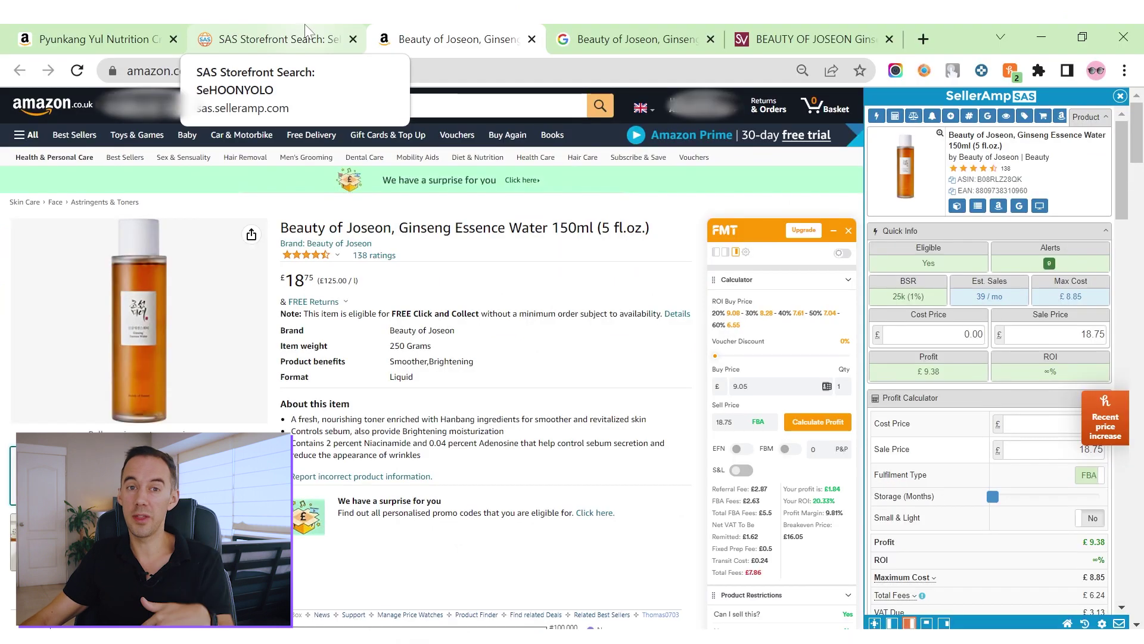
# Return to the SellerAmp storefront search results and browse the products listed below the Ginseng Essence Water
pyautogui.click(305, 27)
pyautogui.scroll(-1, 704, 370)
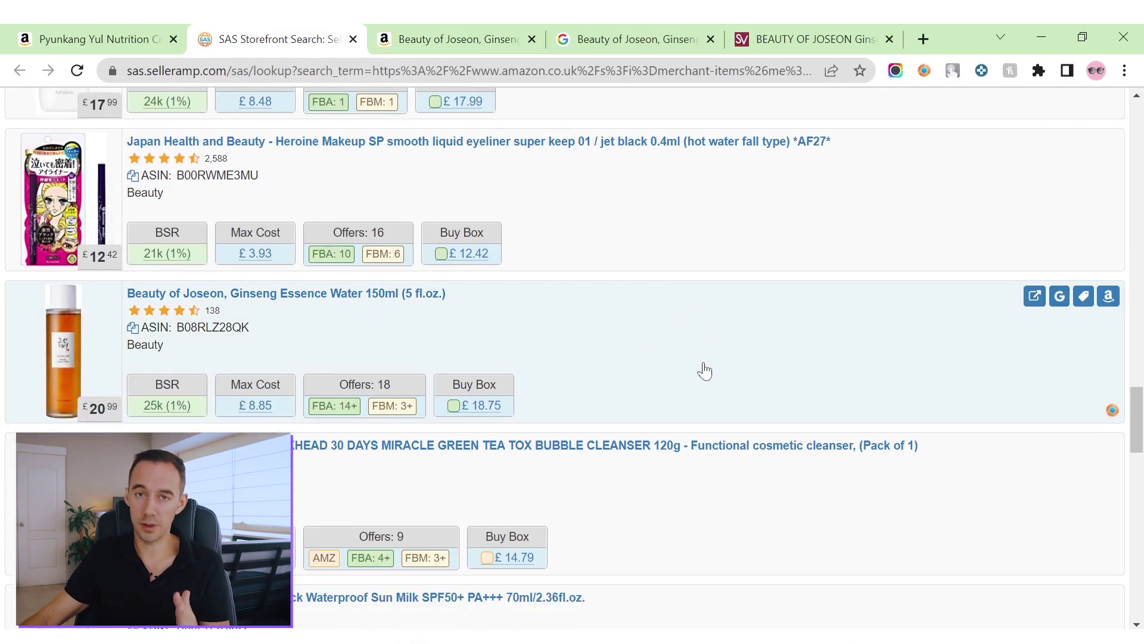
pyautogui.scroll(-2, 704, 371)
pyautogui.scroll(-3, 704, 369)
pyautogui.scroll(-2, 704, 386)
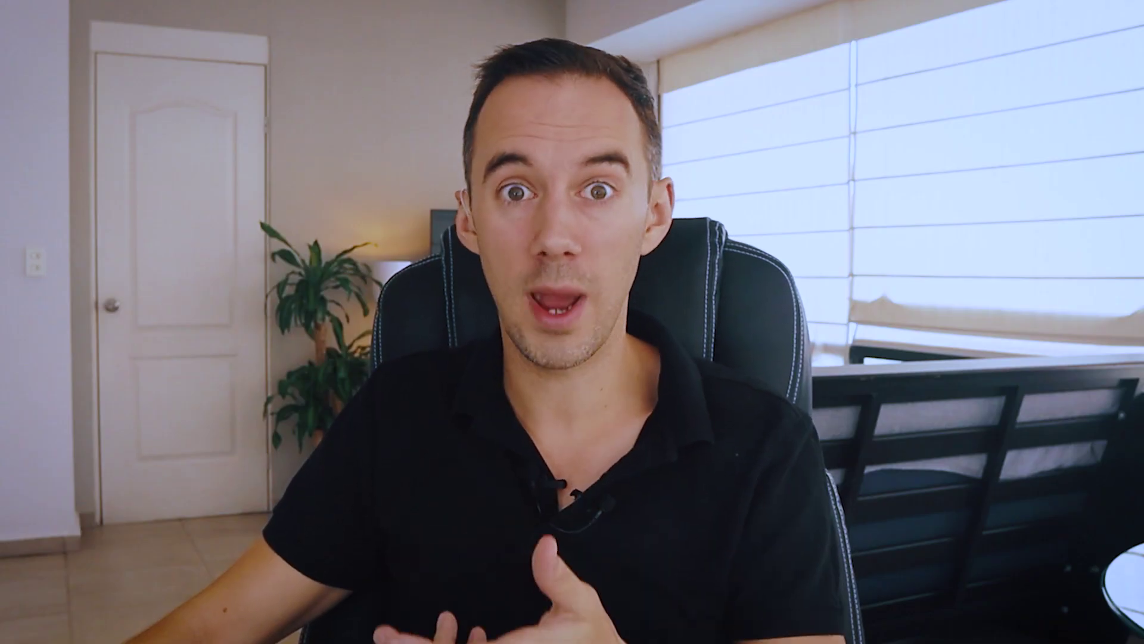